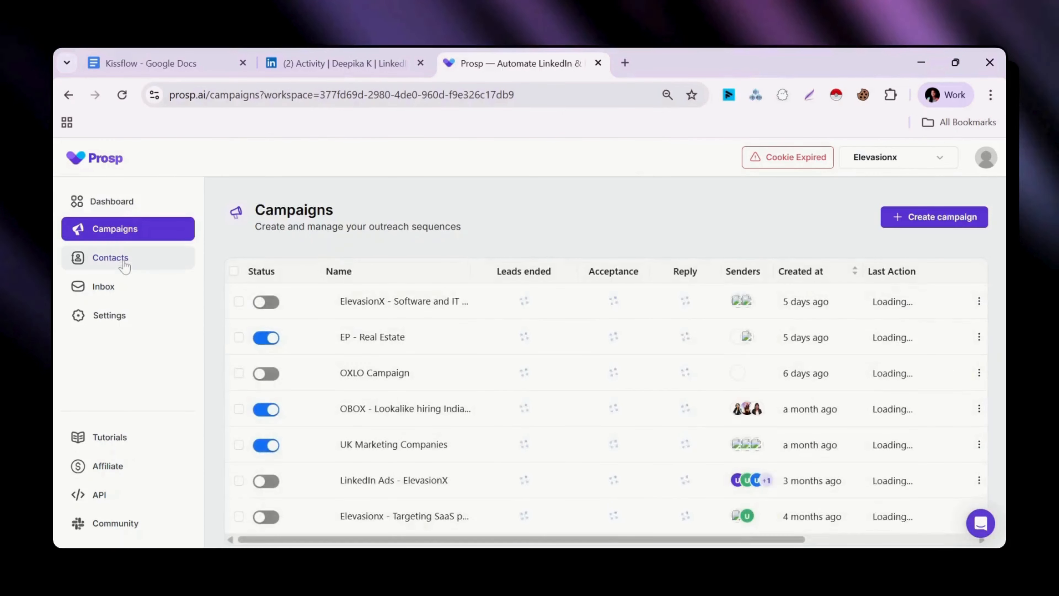
Step: Look through the workspace's Contacts, Inbox and general Settings pages
{"action": "left_click", "coordinate": [123, 259]}
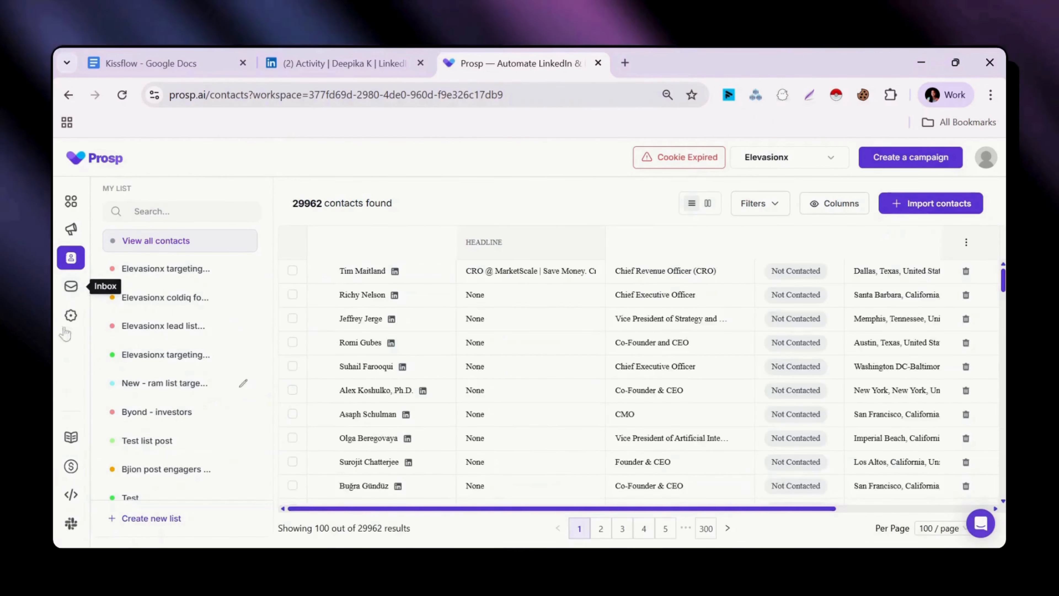
{"action": "left_click", "coordinate": [71, 288]}
{"action": "left_click", "coordinate": [70, 317]}
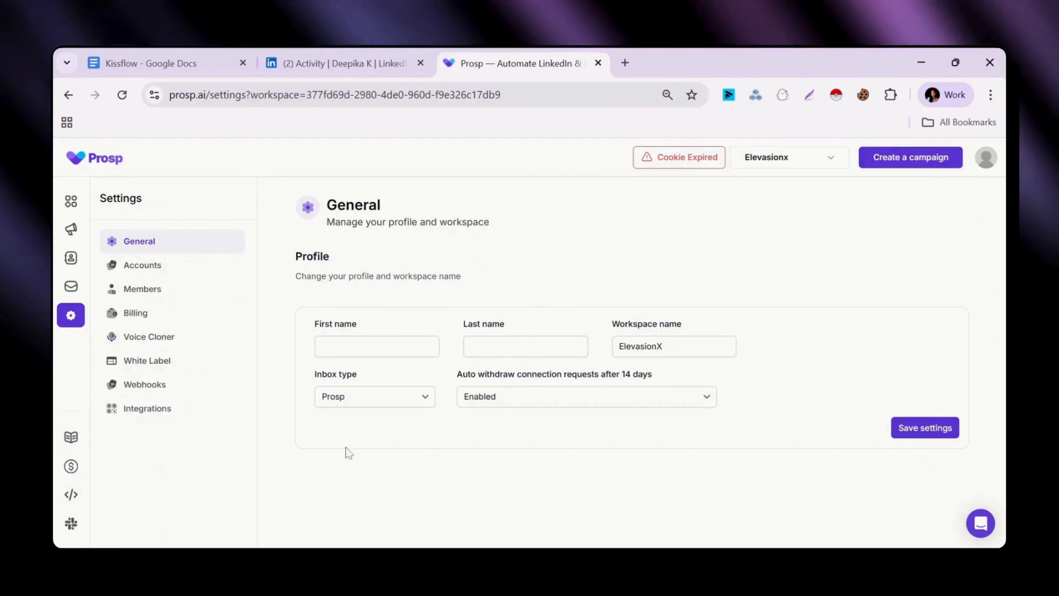
{"action": "left_click", "coordinate": [76, 212]}
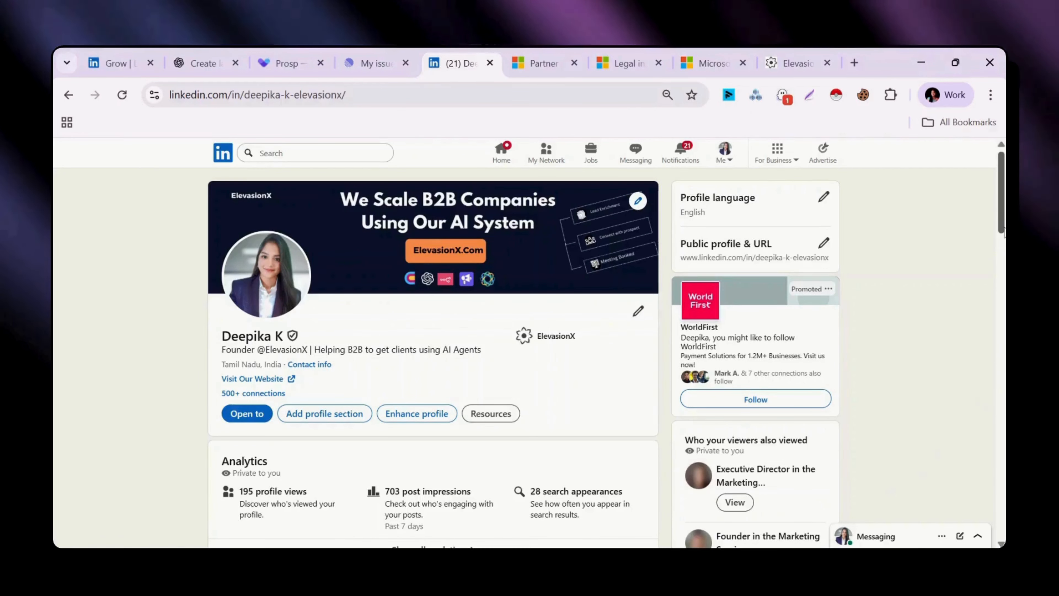
Step: Review the LinkedIn profile from the headline and About section through Featured, Activity, Experience and Skills
{"action": "scroll", "coordinate": [525, 359], "scroll_direction": "down", "scroll_amount": 10}
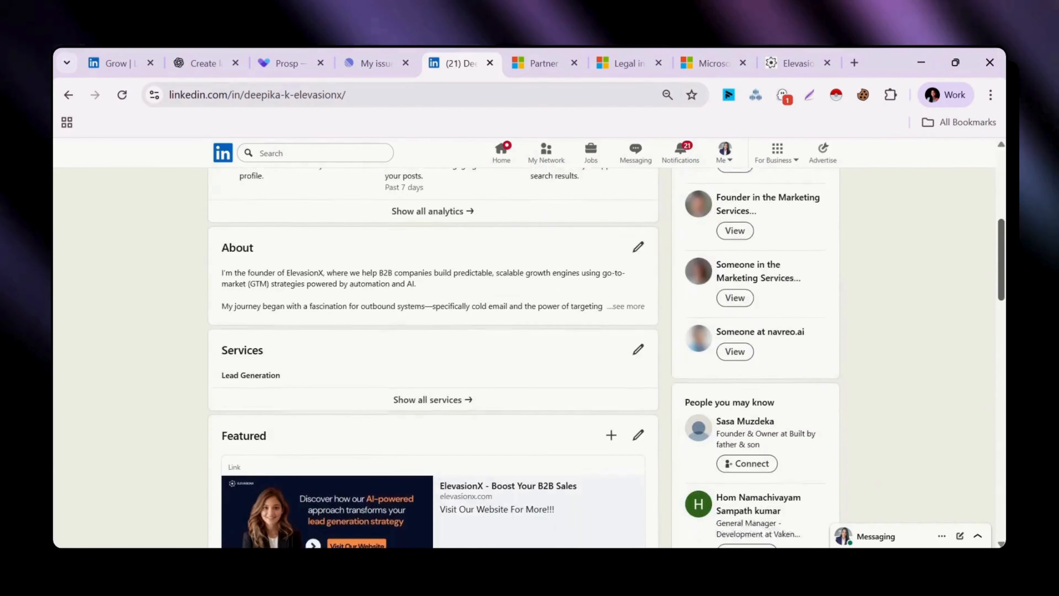
{"action": "scroll", "coordinate": [433, 371], "scroll_direction": "down", "scroll_amount": 10}
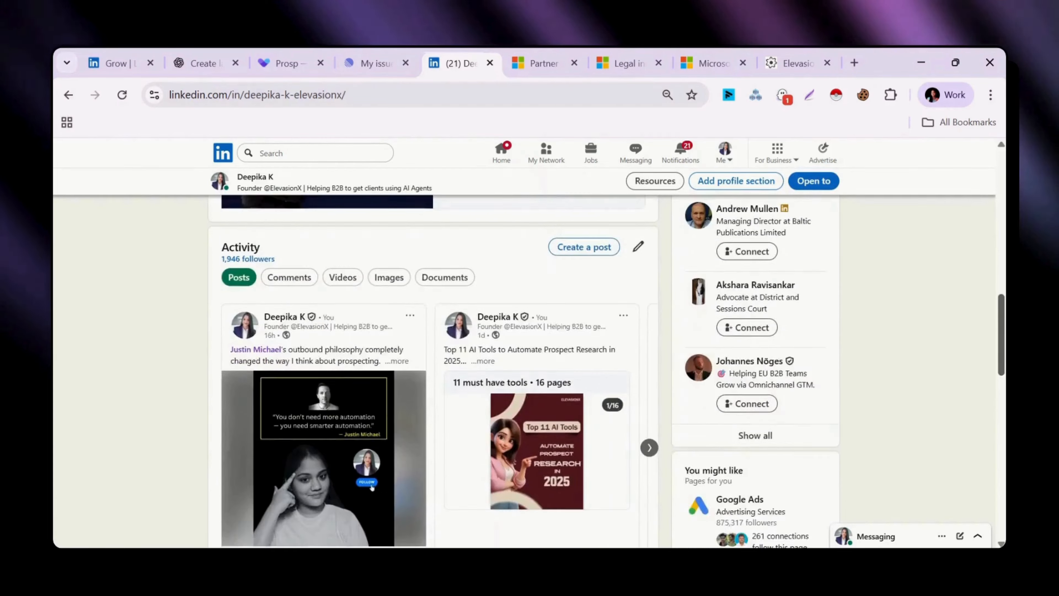
{"action": "scroll", "coordinate": [434, 371], "scroll_direction": "down", "scroll_amount": 8}
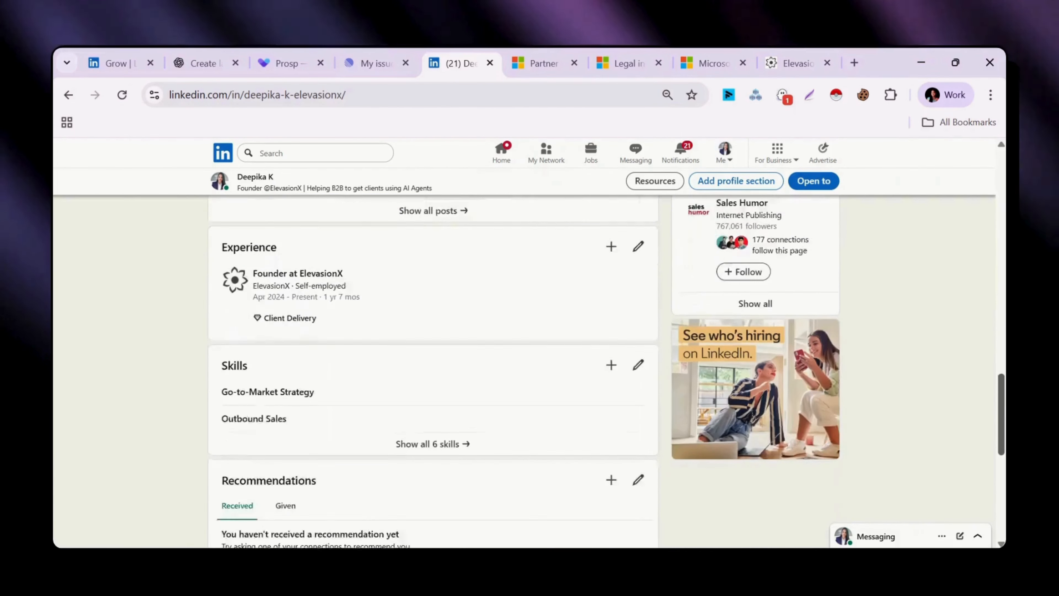
{"action": "left_click_drag", "start_coordinate": [1003, 500], "coordinate": [966, 293]}
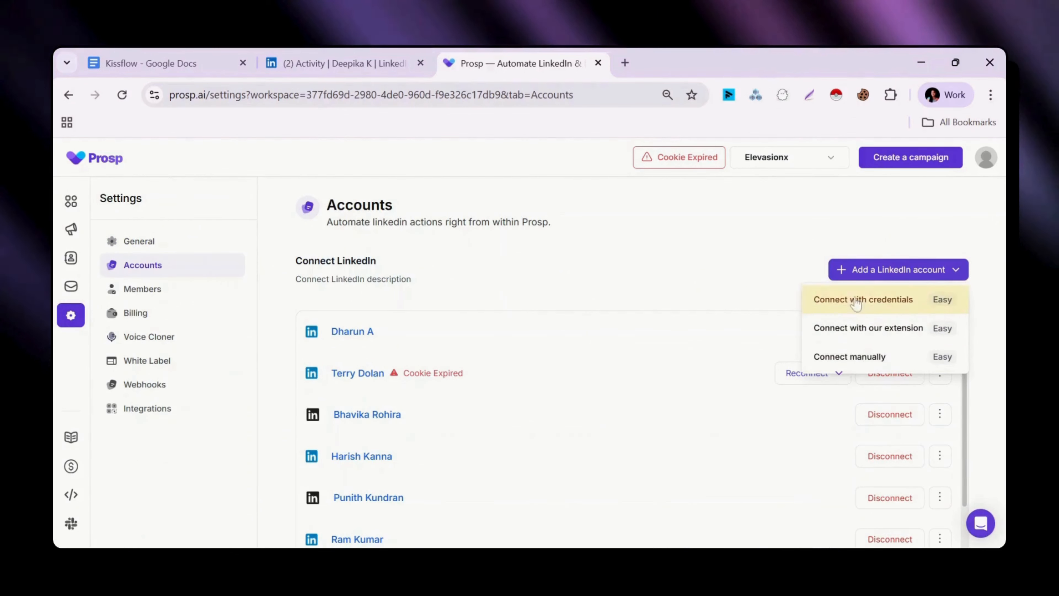
Step: View the form for connecting a LinkedIn account with credentials, leaving it unfilled and closing it
{"action": "left_click", "coordinate": [857, 273]}
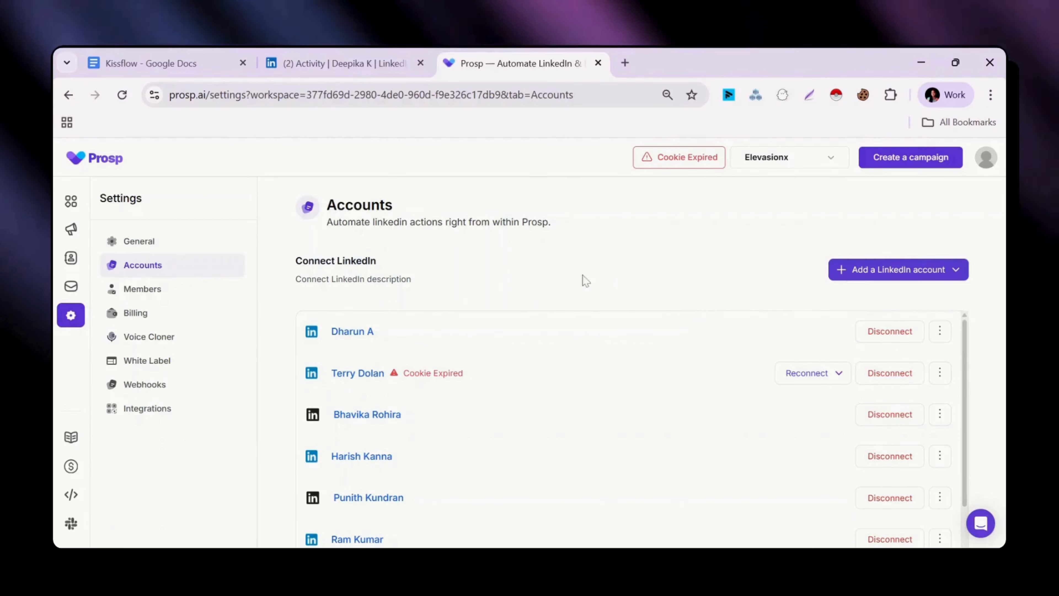
{"action": "left_click", "coordinate": [871, 271]}
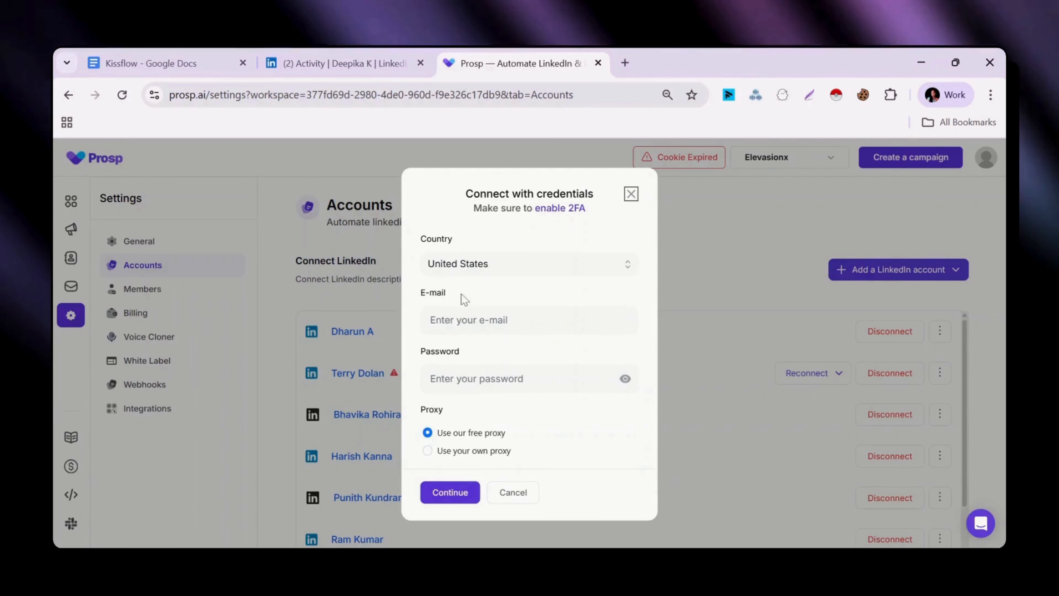
{"action": "left_click", "coordinate": [630, 195]}
Step: Try to connect a LinkedIn account with the extension, choosing India as the country
{"action": "left_click", "coordinate": [886, 271]}
{"action": "left_click", "coordinate": [852, 334]}
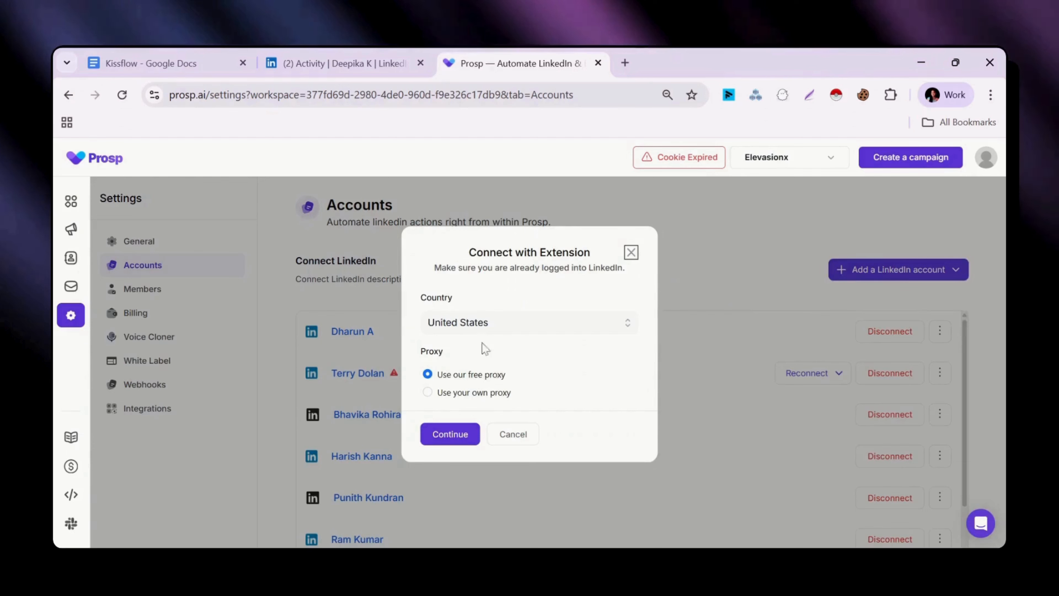
{"action": "left_click", "coordinate": [625, 326]}
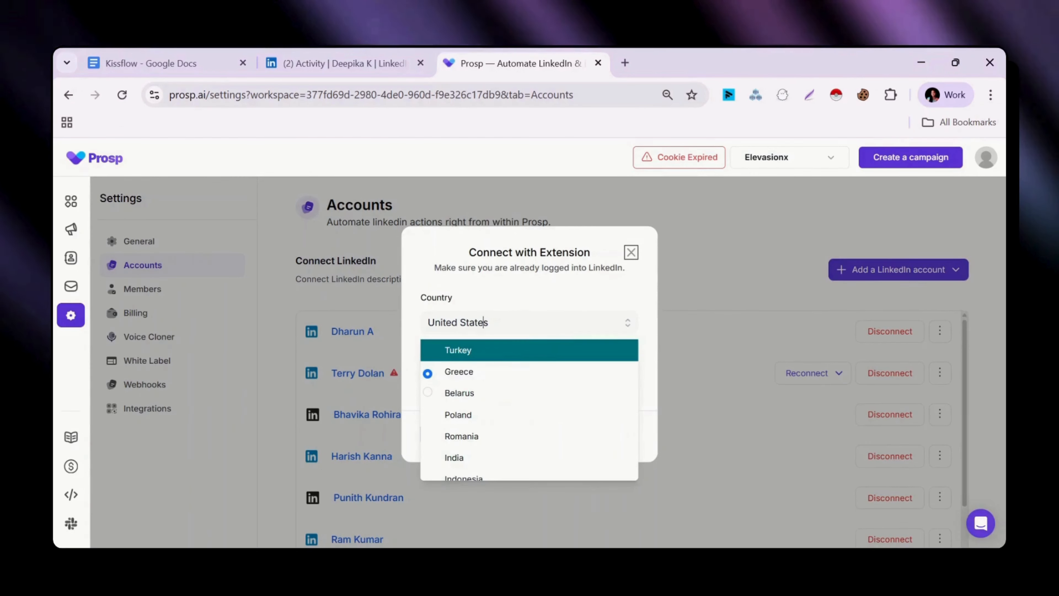
{"action": "left_click", "coordinate": [499, 457]}
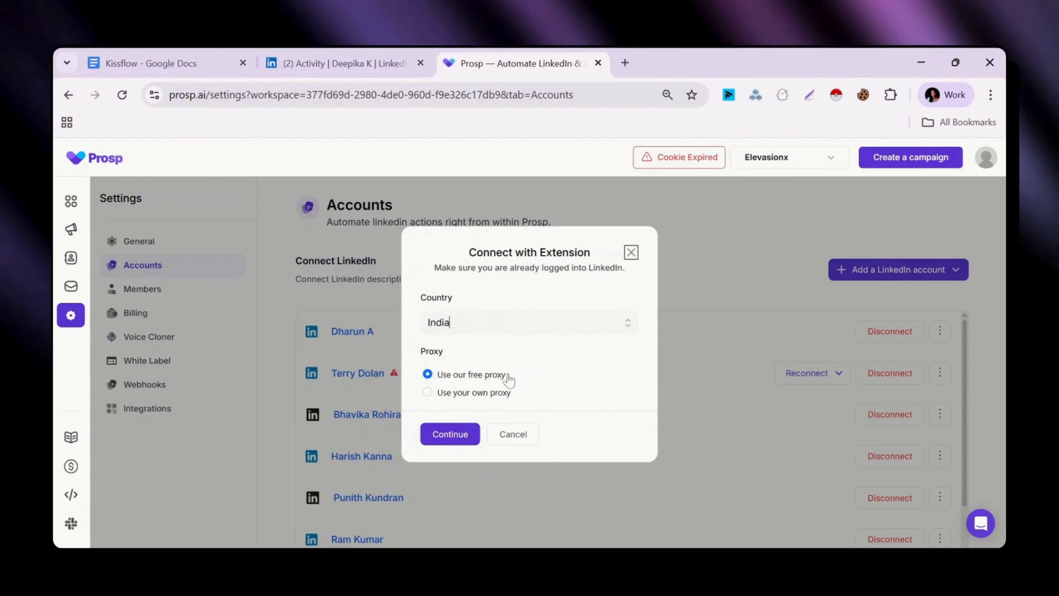
{"action": "left_click", "coordinate": [443, 436]}
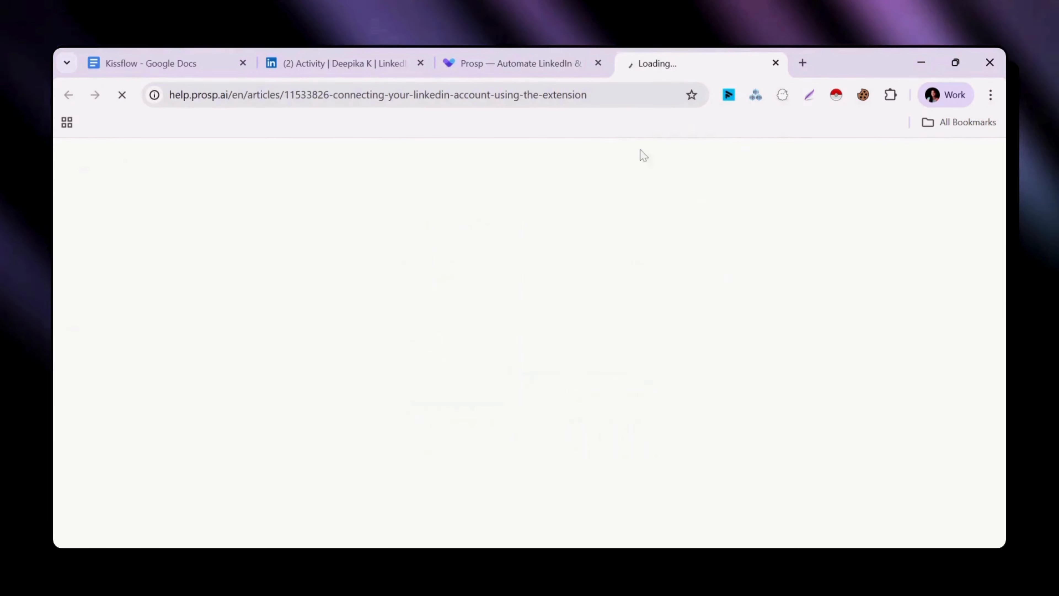
{"action": "left_click", "coordinate": [550, 57]}
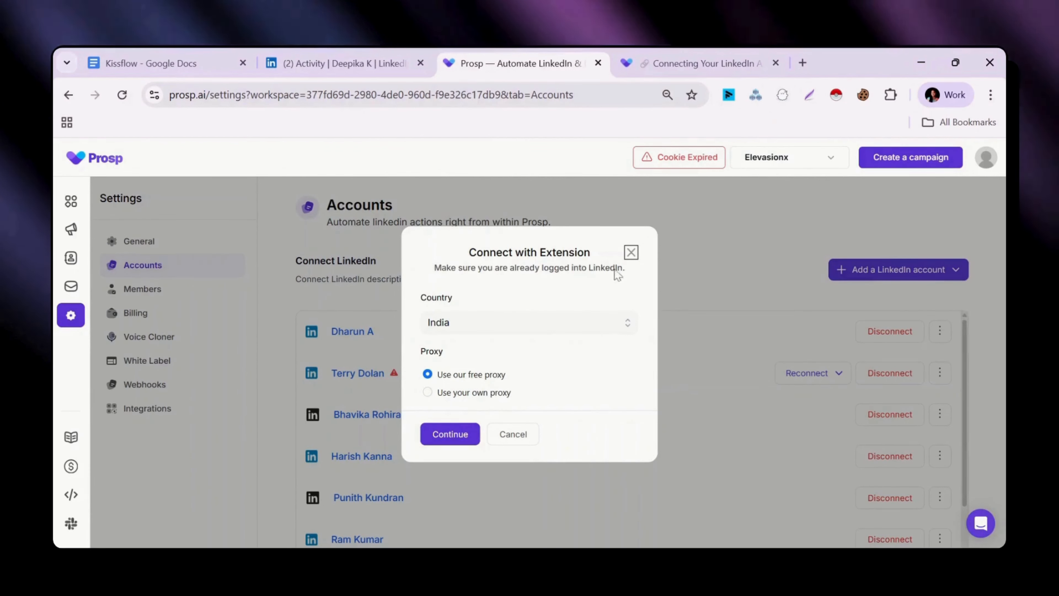
{"action": "left_click", "coordinate": [630, 252]}
Step: View the form for connecting a LinkedIn account manually with a cookie, leaving it unfilled and closing it
{"action": "left_click", "coordinate": [866, 273]}
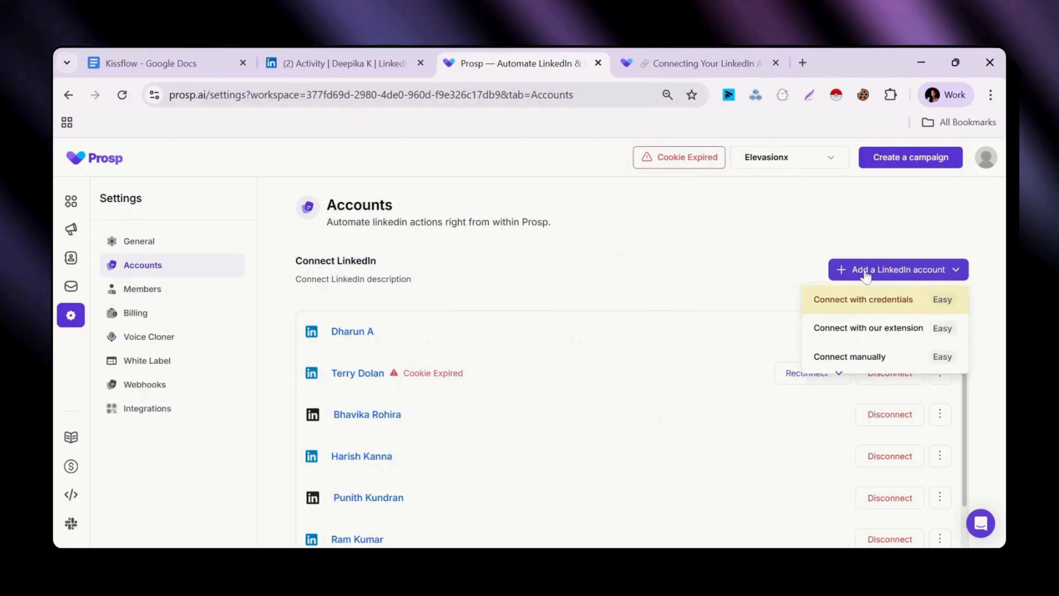
{"action": "left_click", "coordinate": [858, 365]}
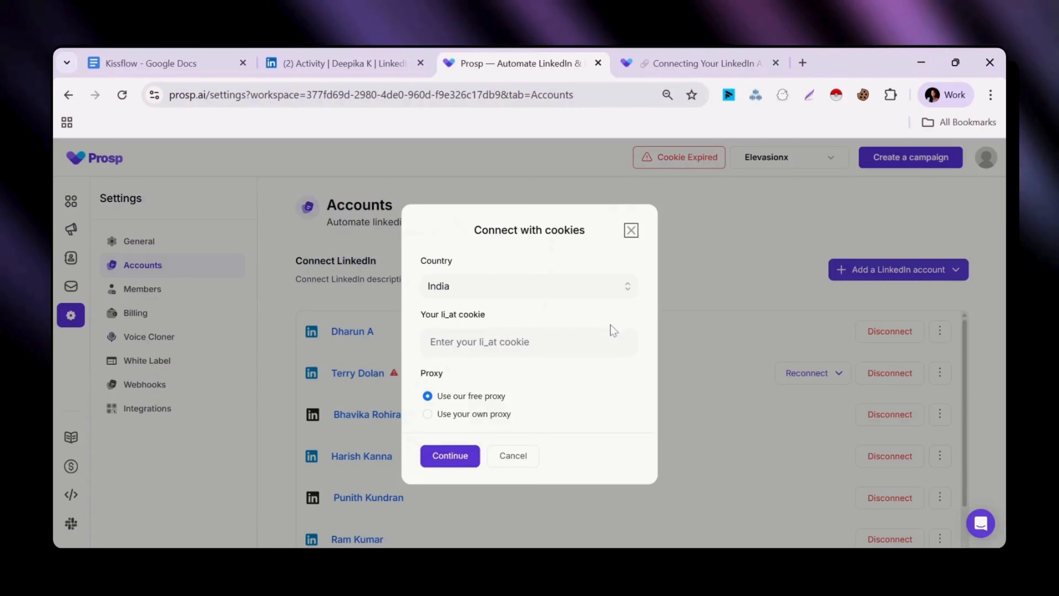
{"action": "left_click", "coordinate": [631, 230]}
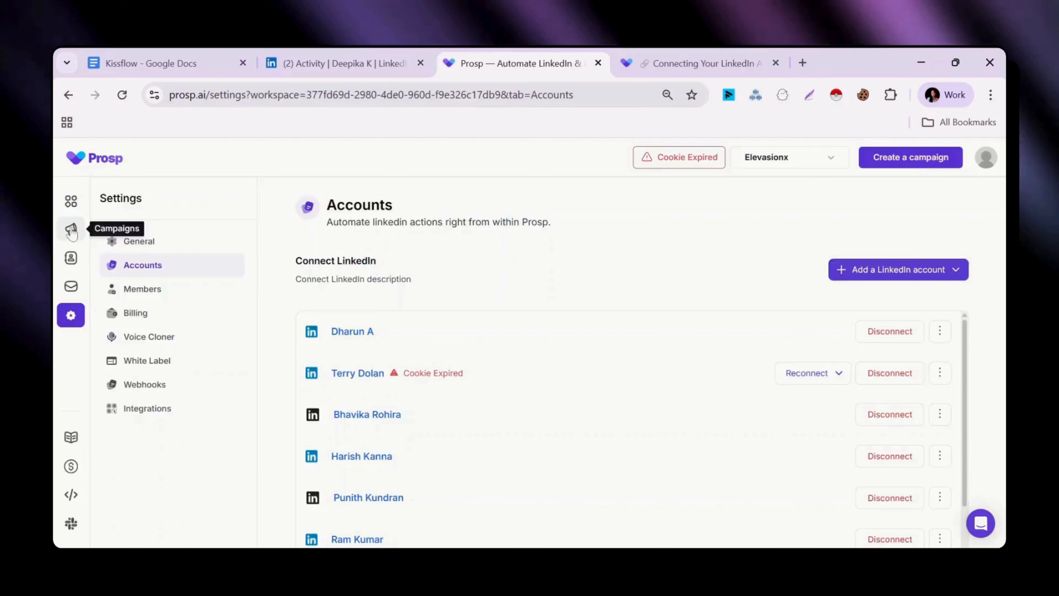
Step: Create a campaign from scratch named "SaaS Founder -NOv" and dismiss its contact import options
{"action": "left_click", "coordinate": [71, 227]}
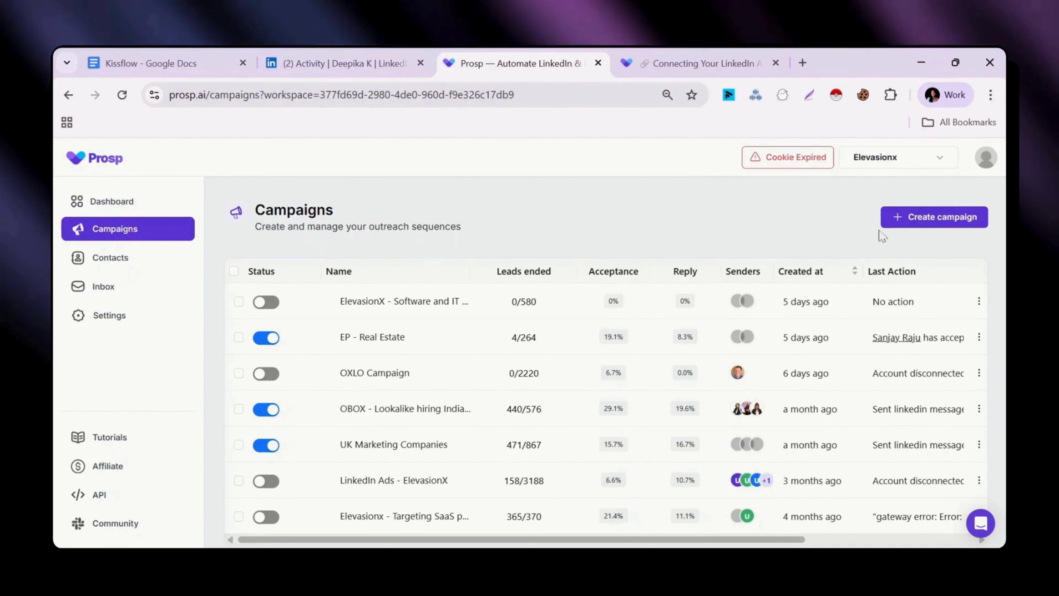
{"action": "left_click", "coordinate": [948, 221]}
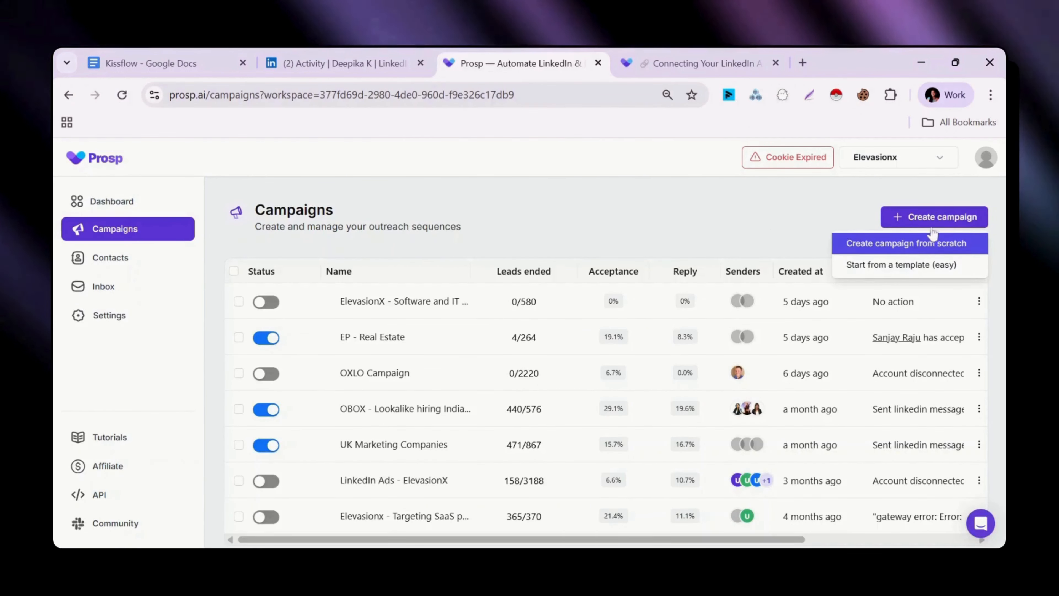
{"action": "left_click", "coordinate": [927, 245]}
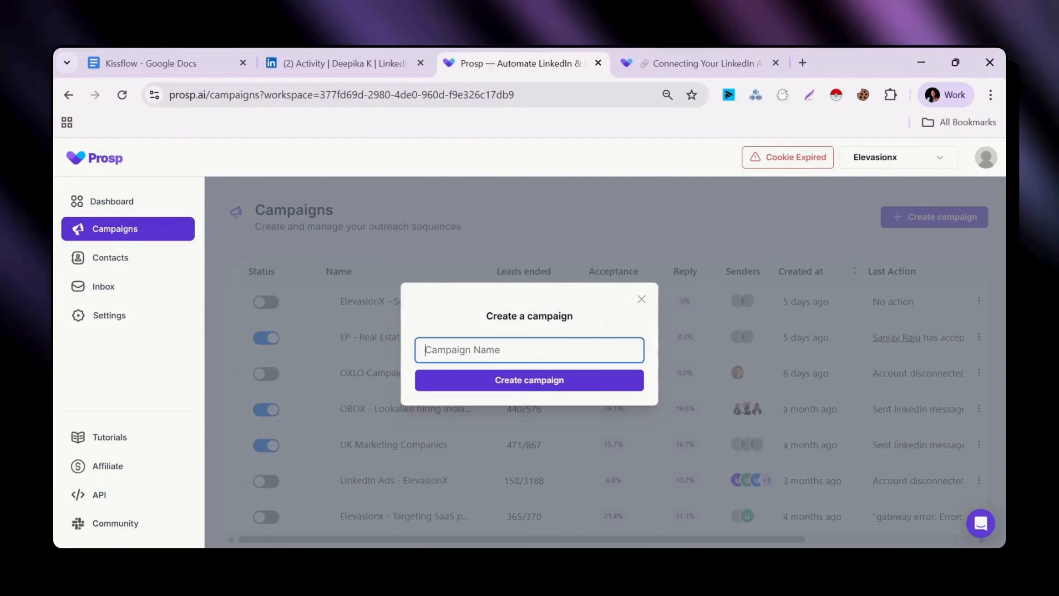
{"action": "type", "text": "SaaS Founde"}
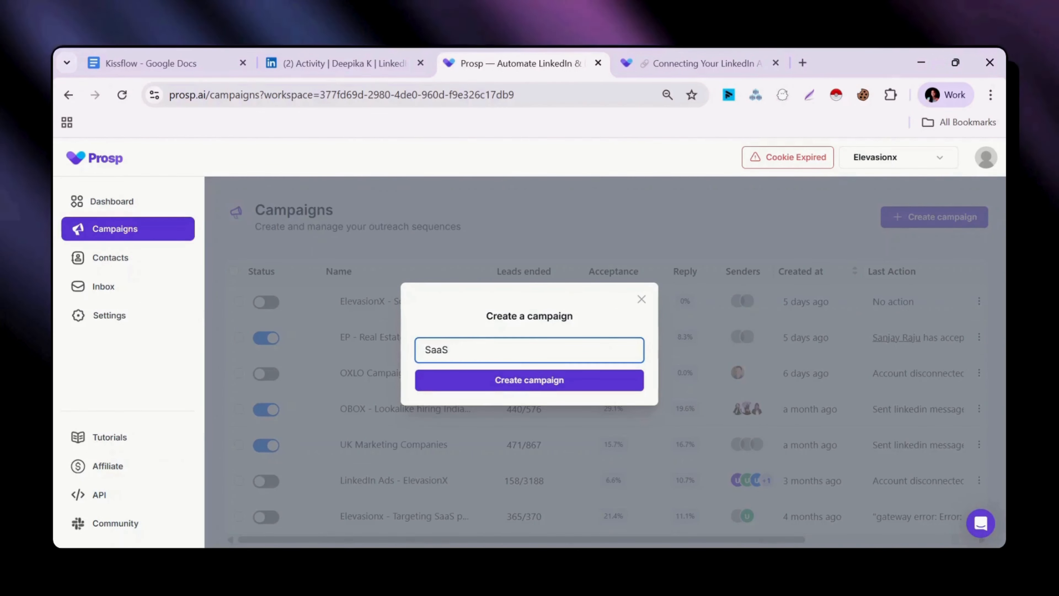
{"action": "type", "text": "r -NOv"}
{"action": "left_click", "coordinate": [524, 379]}
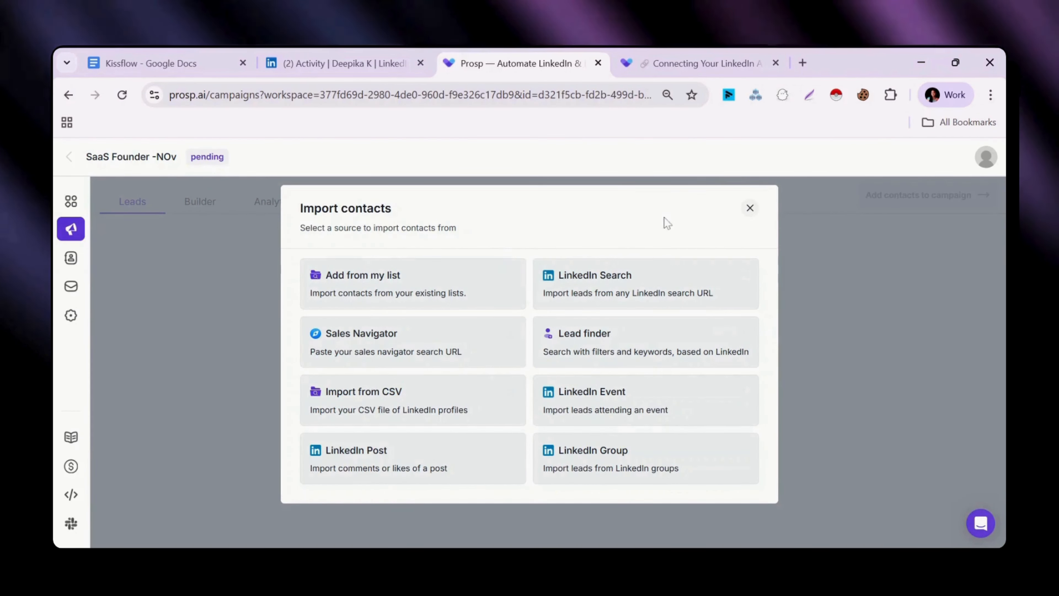
{"action": "left_click", "coordinate": [749, 209]}
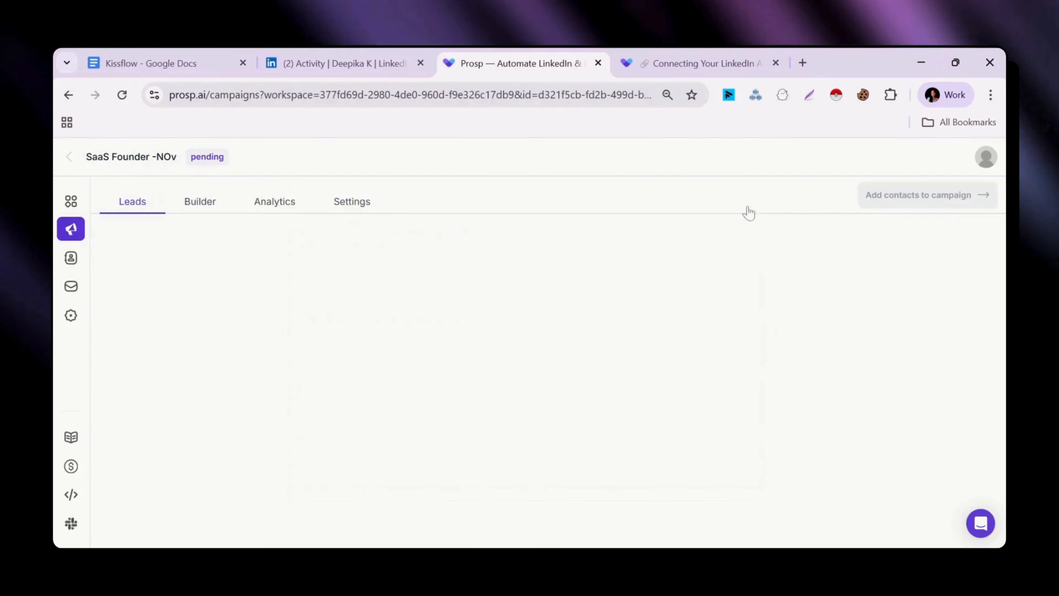
Step: Add a Send linkedin message action to the campaign sequence and write "Hii Firstname" as its message
{"action": "left_click", "coordinate": [201, 203]}
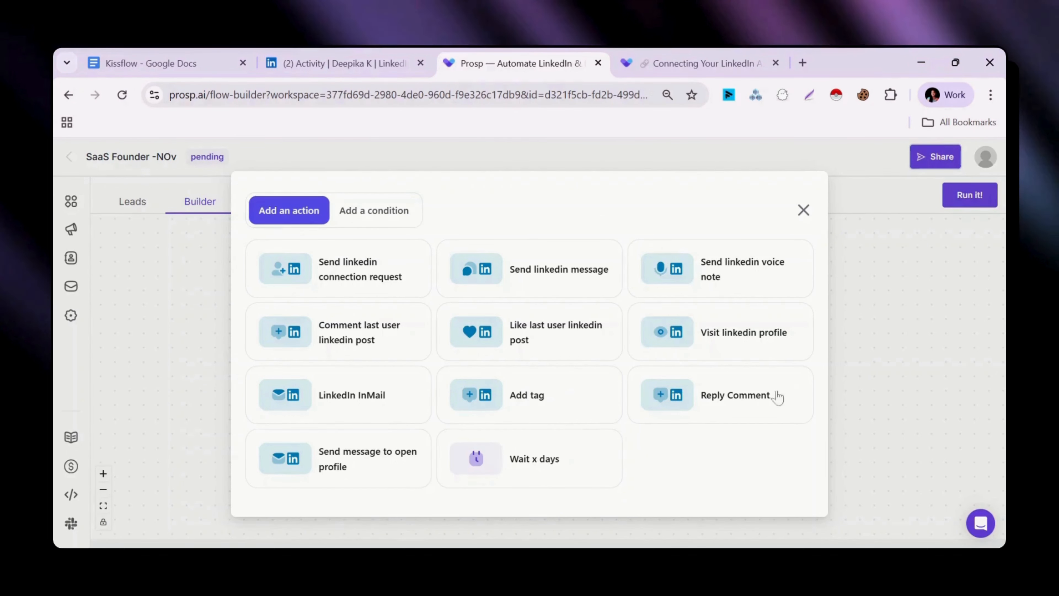
{"action": "left_click", "coordinate": [562, 285]}
{"action": "left_click", "coordinate": [584, 377]}
{"action": "type", "text": "Hii Firstname"}
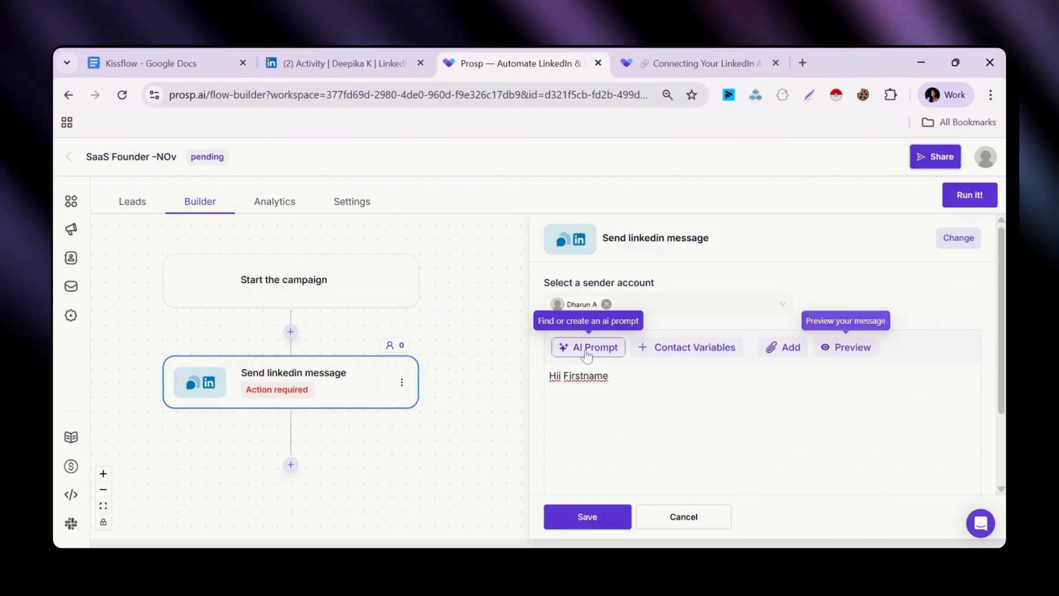
Step: Replace "Firstname" in the message with the First Name Cleaner community AI prompt, followed by a comma
{"action": "left_click", "coordinate": [586, 347]}
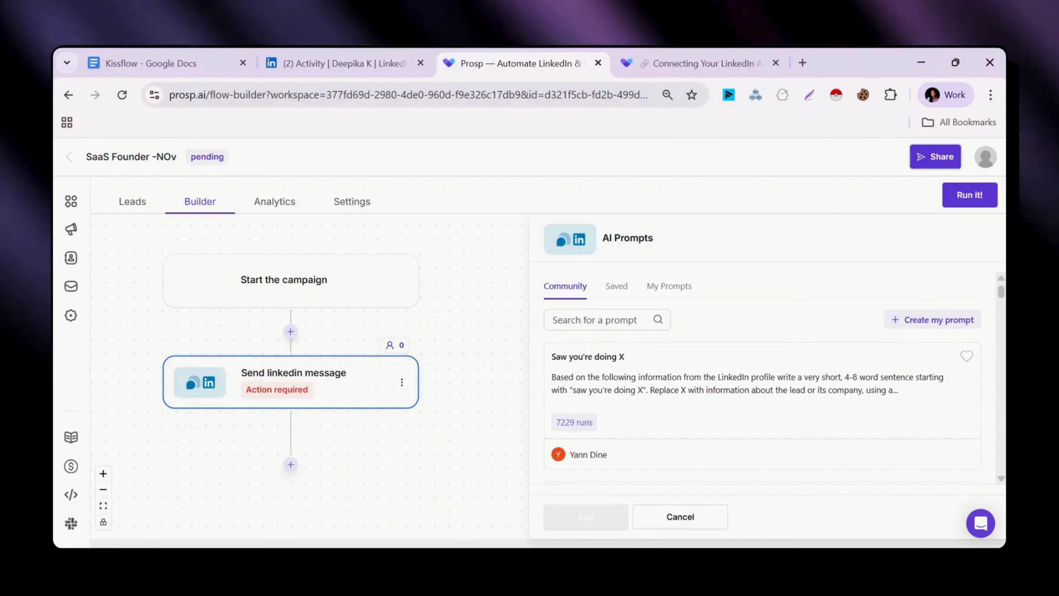
{"action": "type", "text": "First"}
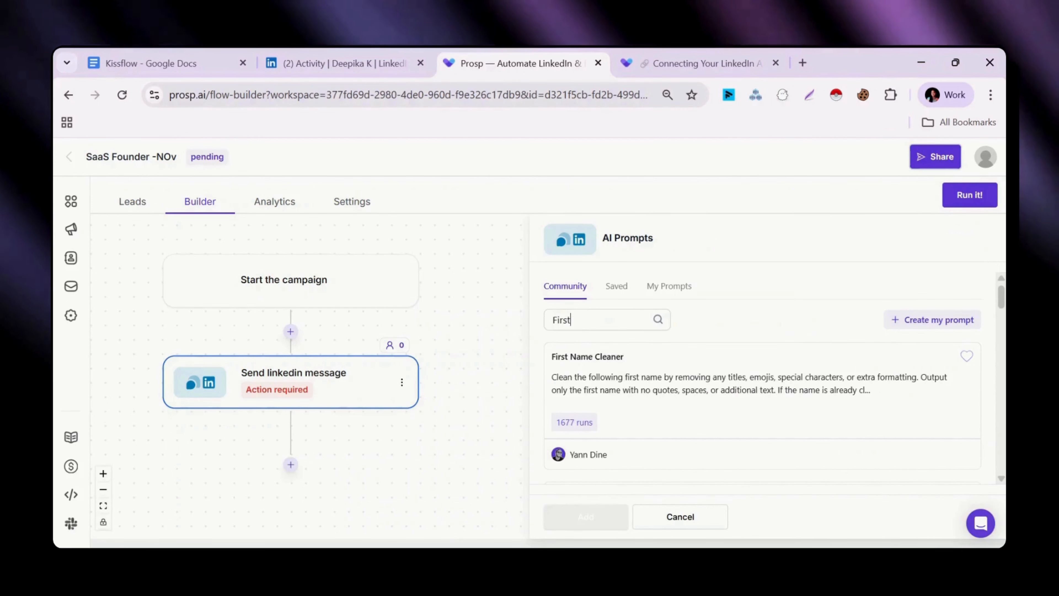
{"action": "left_click", "coordinate": [604, 364]}
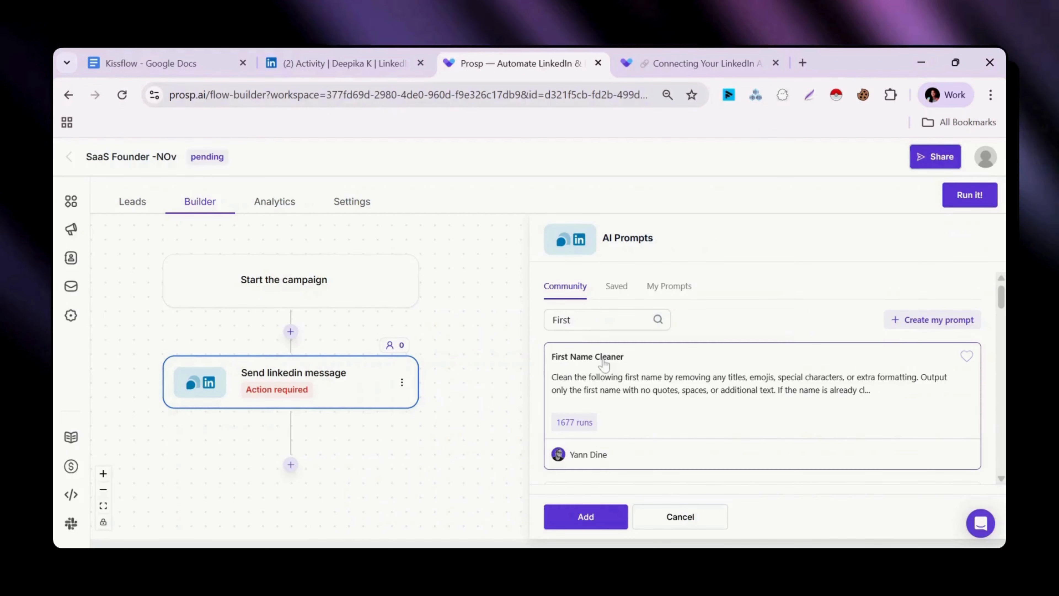
{"action": "left_click", "coordinate": [585, 516]}
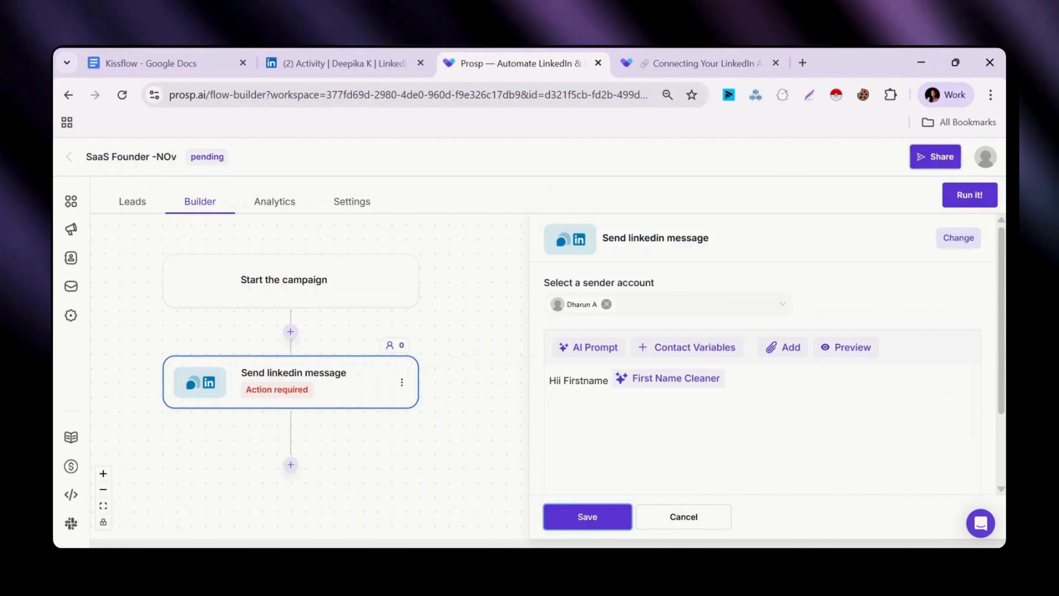
{"action": "key", "text": "BackSpace"}
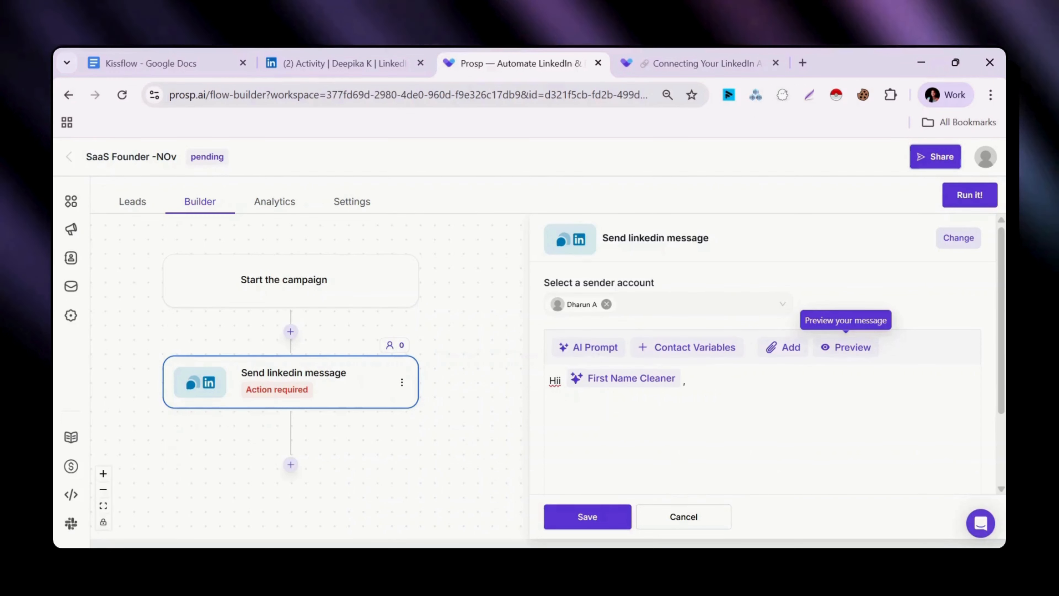
Step: Append the Short Personalized Observation community AI prompt after the comma in the LinkedIn message and save the action
{"action": "left_click", "coordinate": [590, 347]}
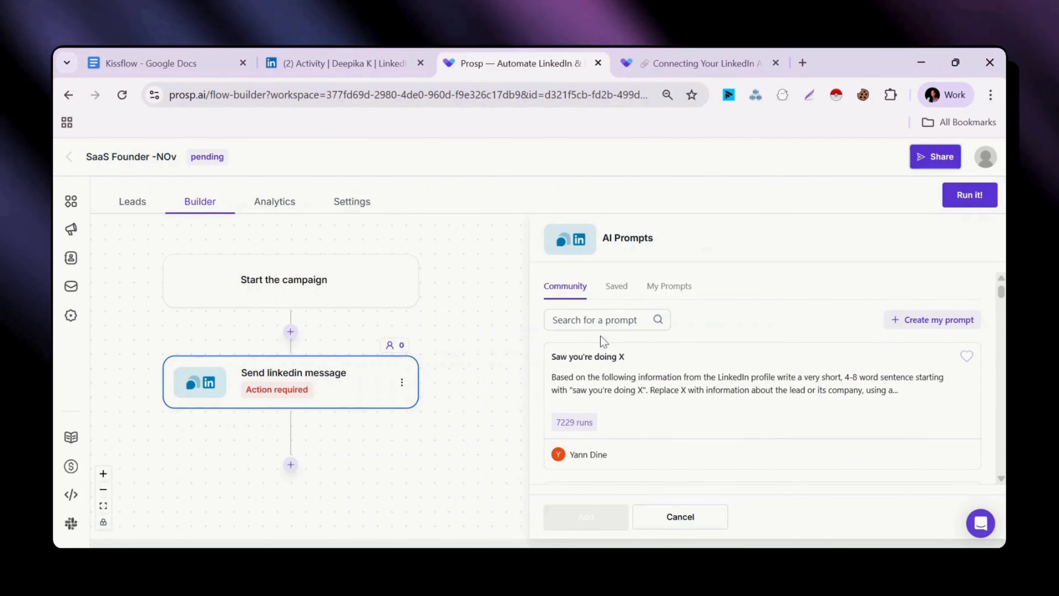
{"action": "type", "text": "P"}
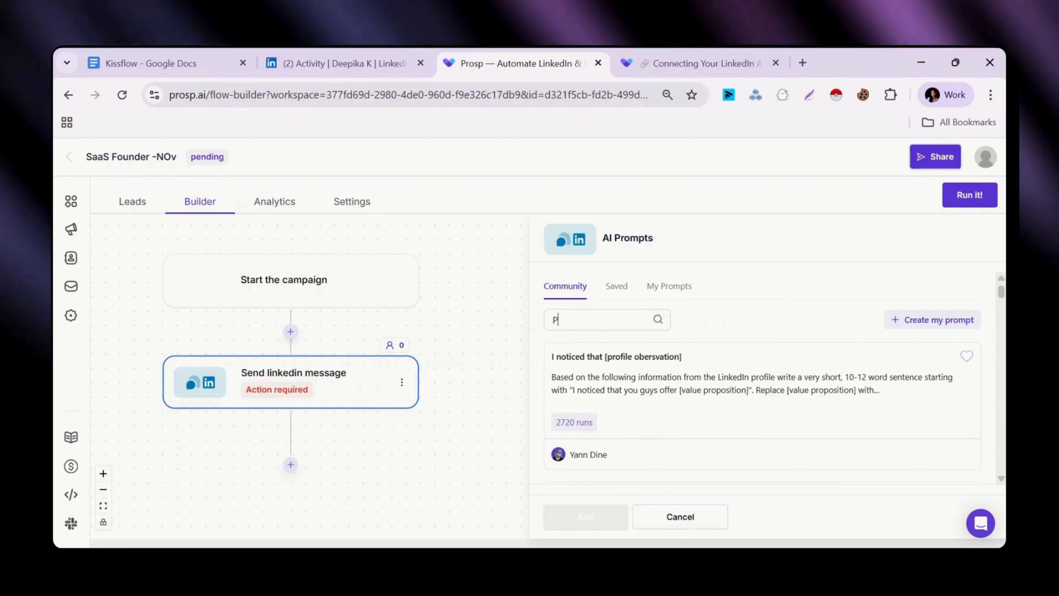
{"action": "key", "text": "BackSpace"}
{"action": "type", "text": "post"}
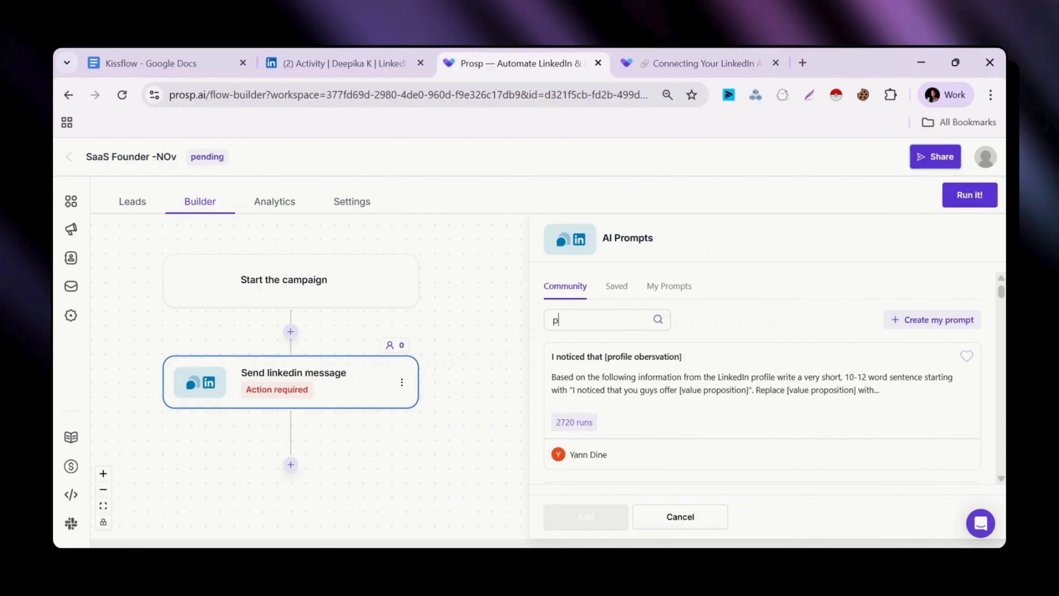
{"action": "key", "text": "BackSpace"}
{"action": "key", "text": "BackSpace"}
{"action": "key", "text": "BackSpace"}
{"action": "key", "text": "BackSpace"}
{"action": "type", "text": "personalized"}
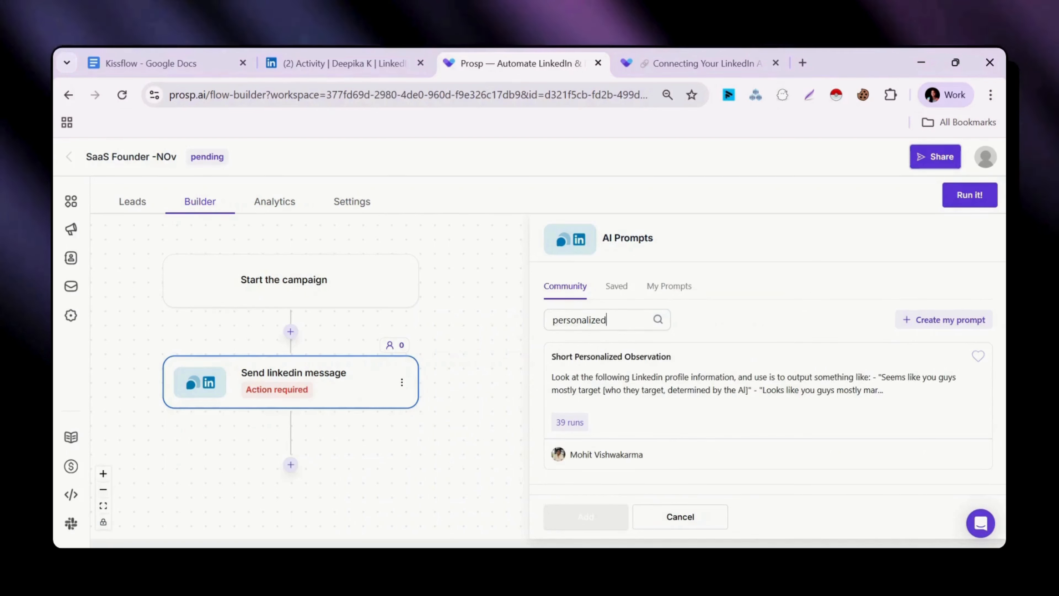
{"action": "left_click", "coordinate": [626, 384]}
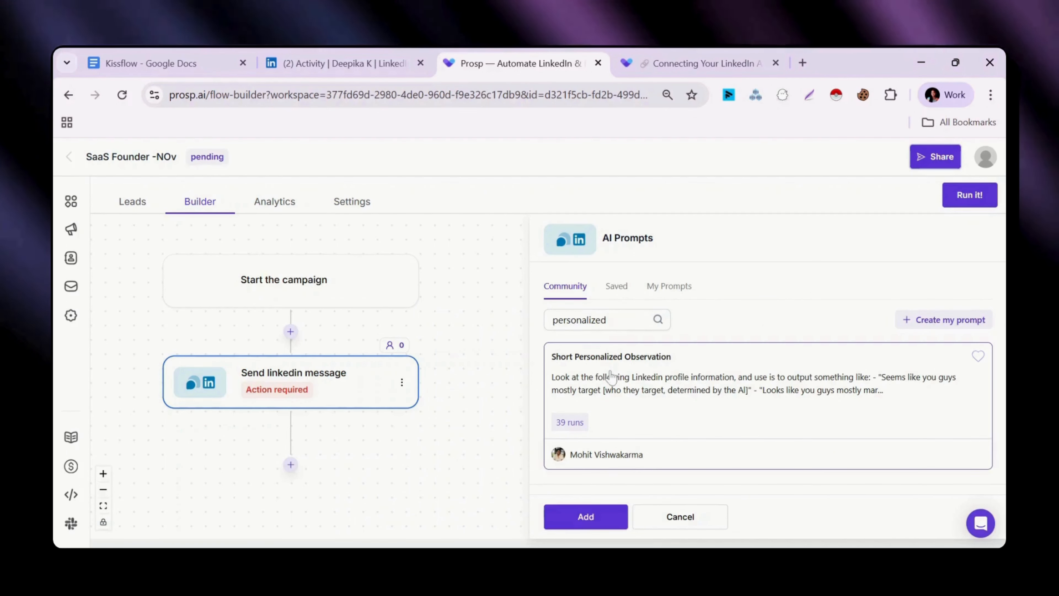
{"action": "left_click", "coordinate": [568, 526]}
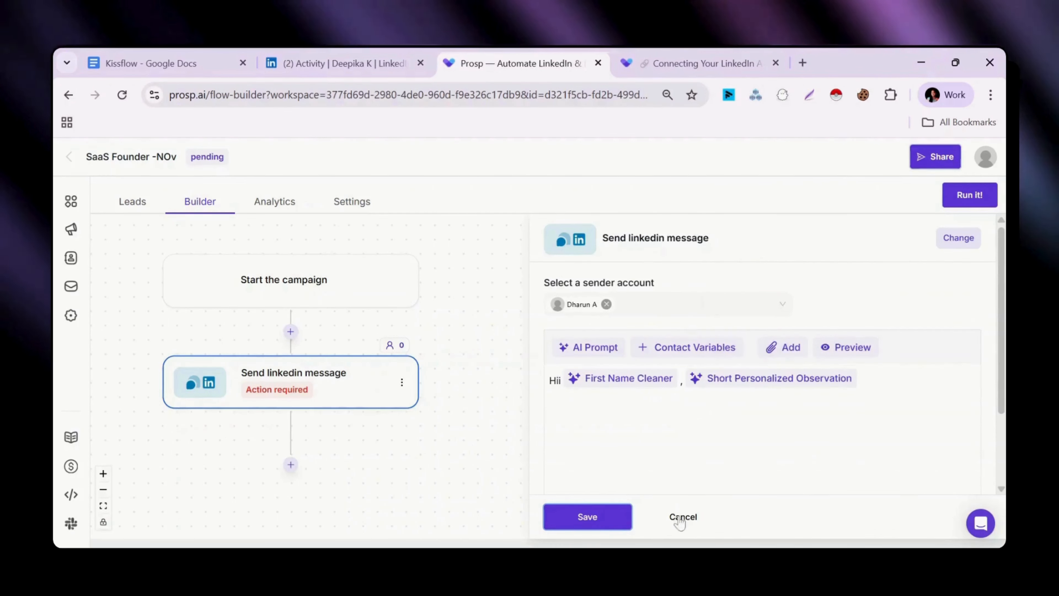
{"action": "left_click", "coordinate": [605, 518]}
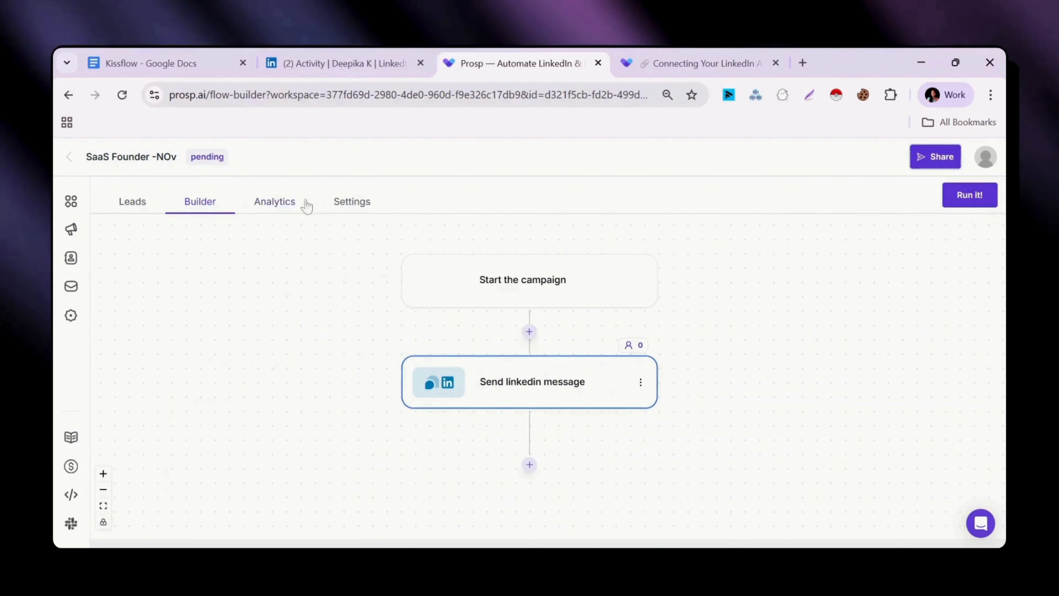
Step: Set Monday's start time in the campaign settings schedule to 16:00
{"action": "left_click", "coordinate": [351, 201]}
{"action": "scroll", "coordinate": [527, 376], "scroll_direction": "down", "scroll_amount": 6}
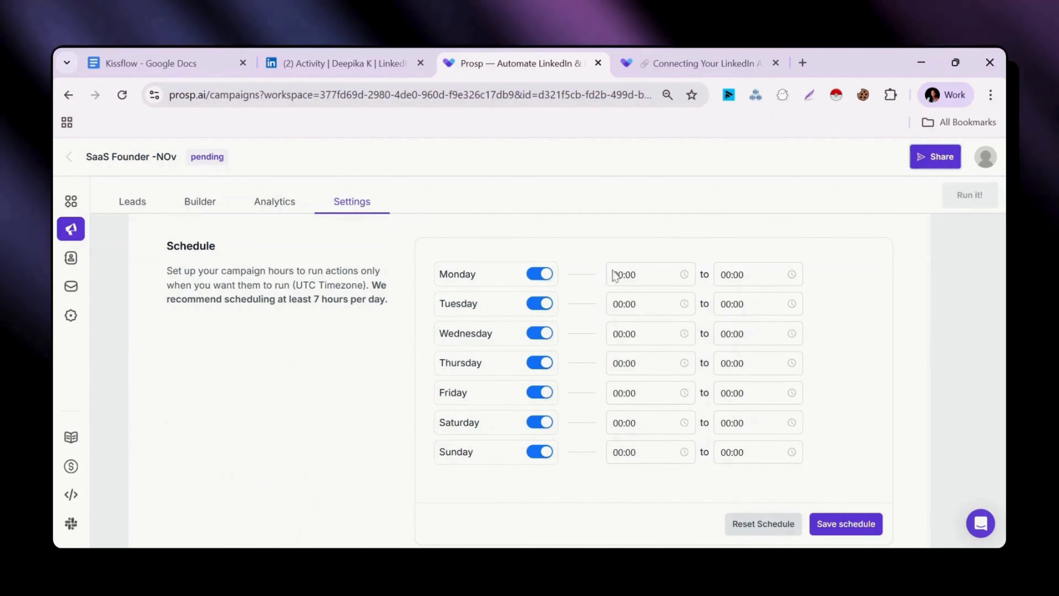
{"action": "left_click", "coordinate": [625, 275]}
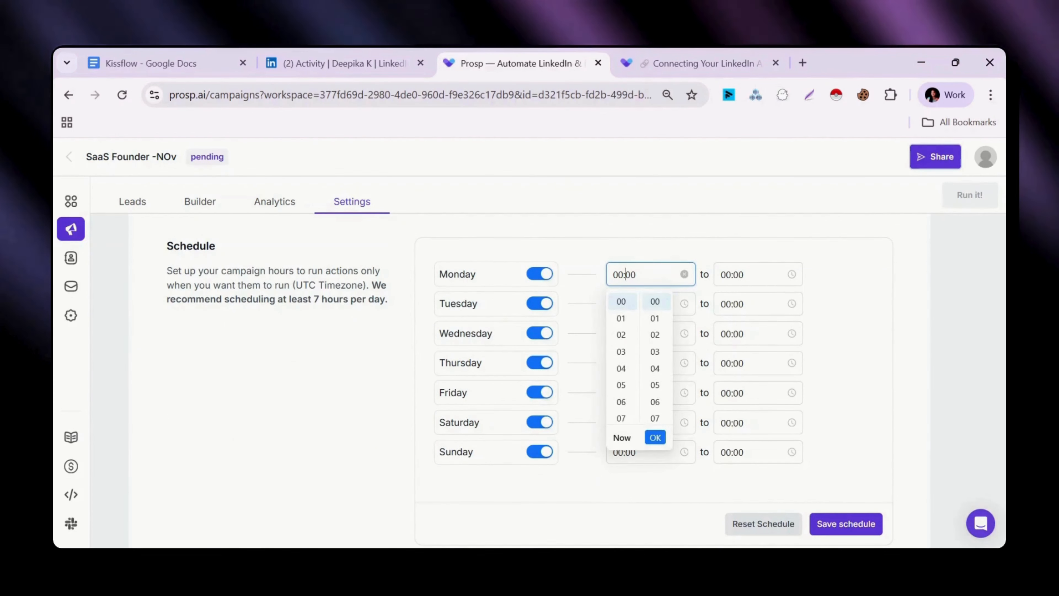
{"action": "left_click_drag", "start_coordinate": [636, 331], "coordinate": [638, 393]}
{"action": "left_click", "coordinate": [622, 351]}
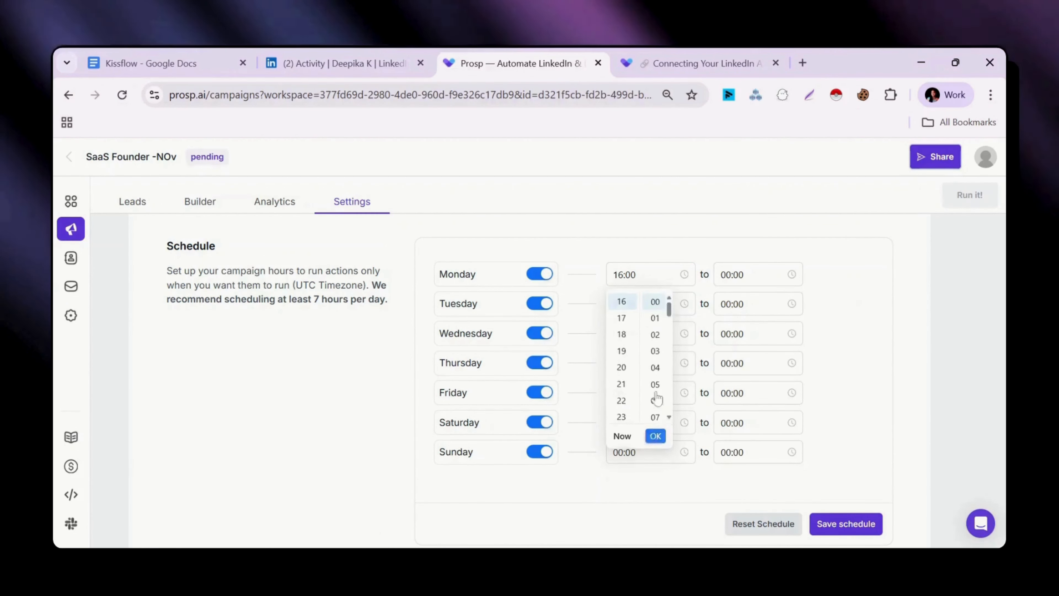
{"action": "left_click", "coordinate": [655, 437]}
Step: Set the end time of Monday's campaign hours to 00:21
{"action": "left_click", "coordinate": [734, 277]}
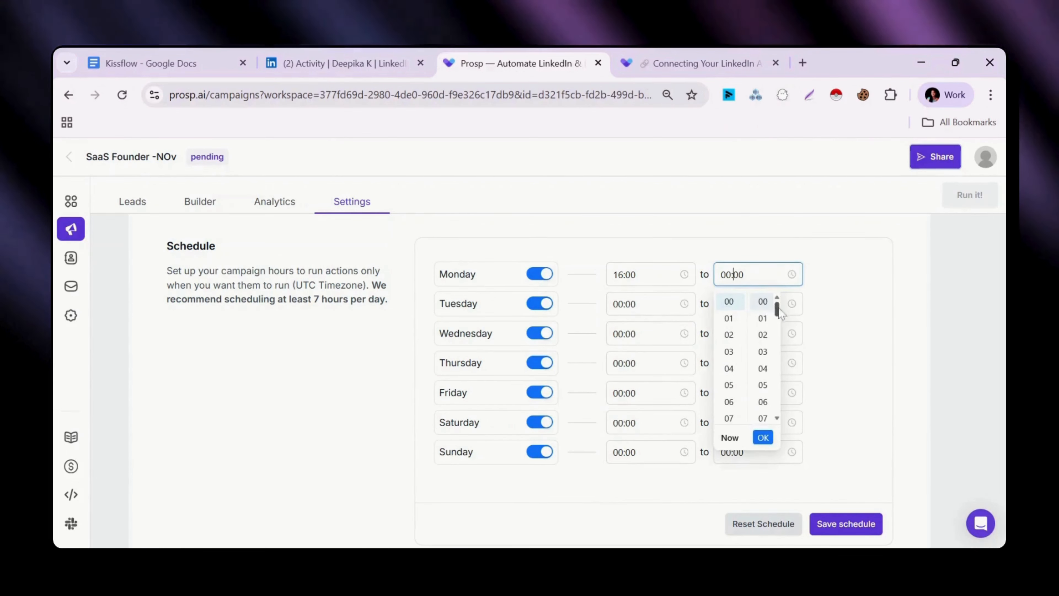
{"action": "left_click_drag", "start_coordinate": [777, 309], "coordinate": [772, 341]}
{"action": "left_click", "coordinate": [771, 336]}
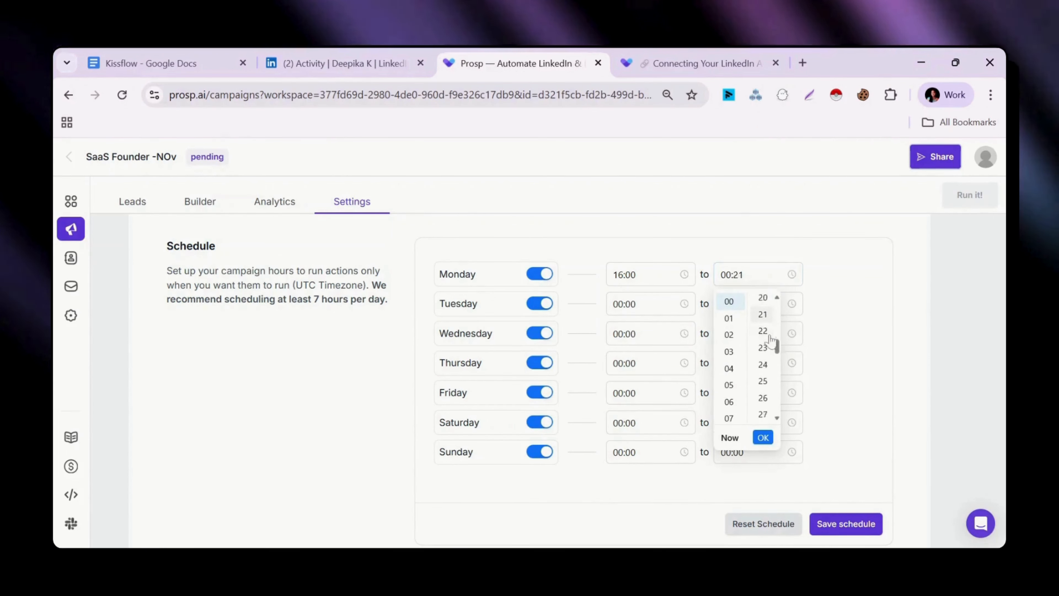